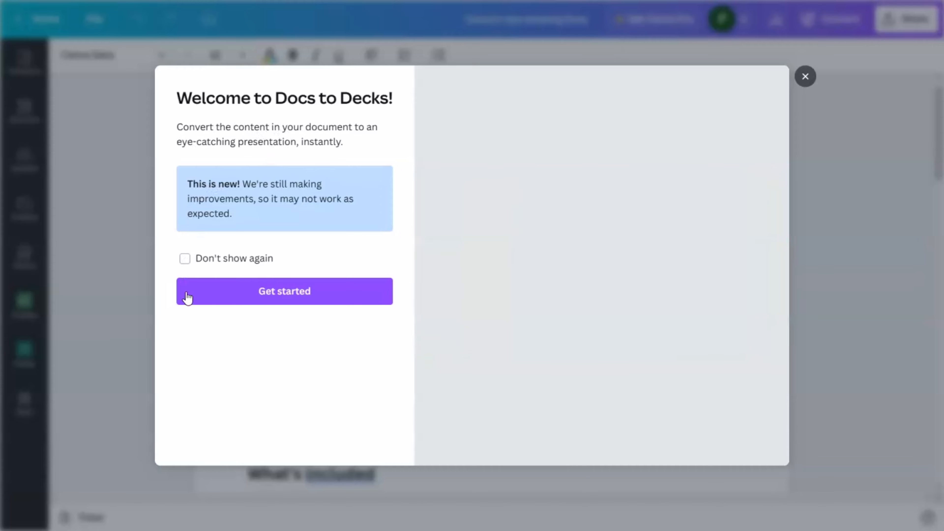
Start the Docs to Decks conversion and browse both the Your Brand and Default design sets.
left_click(292, 297)
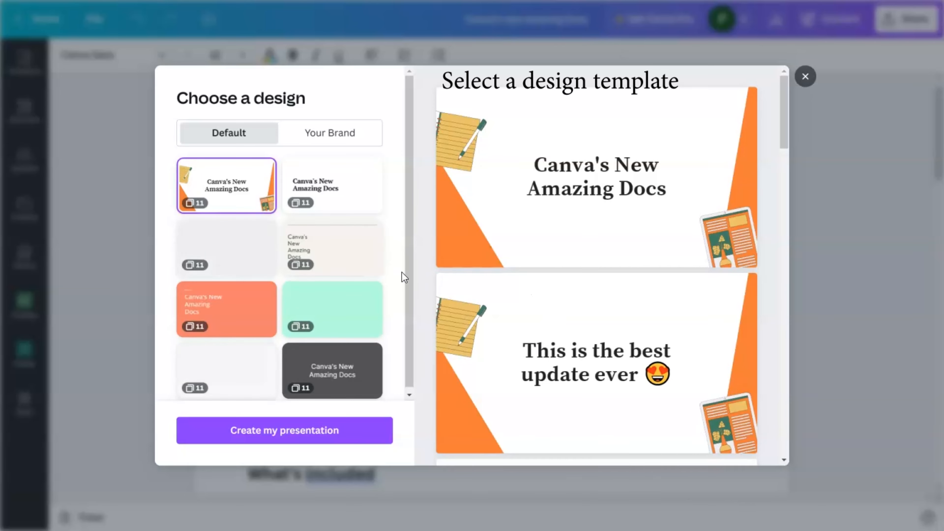
left_click_drag(408, 242, 405, 360)
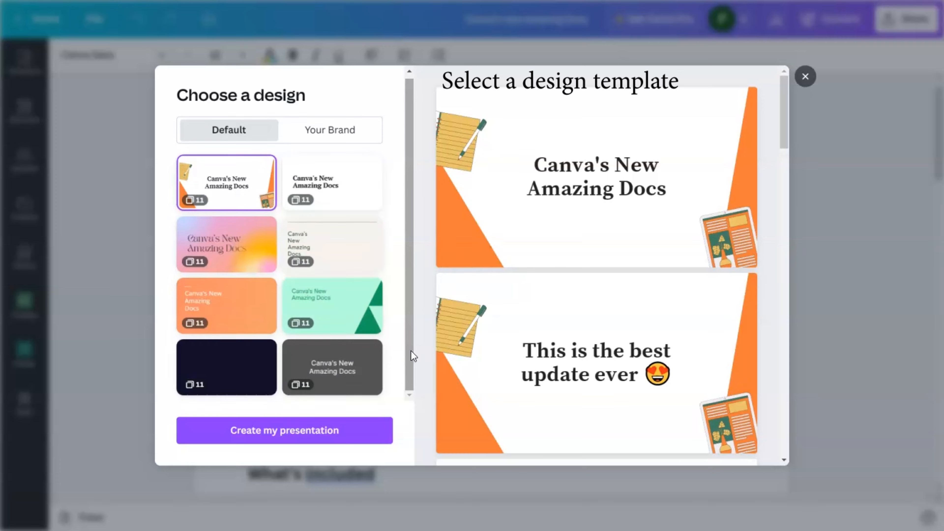
left_click(329, 134)
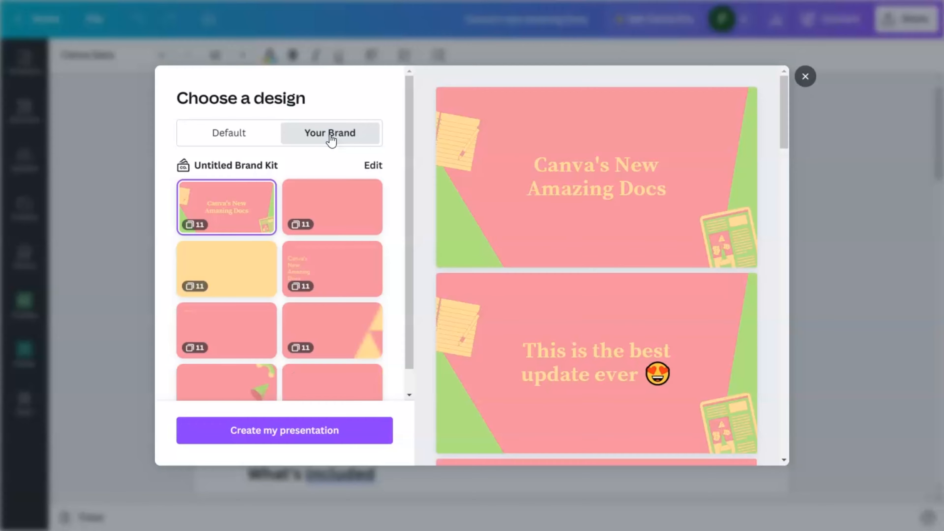
scroll(333, 321, "down", 1)
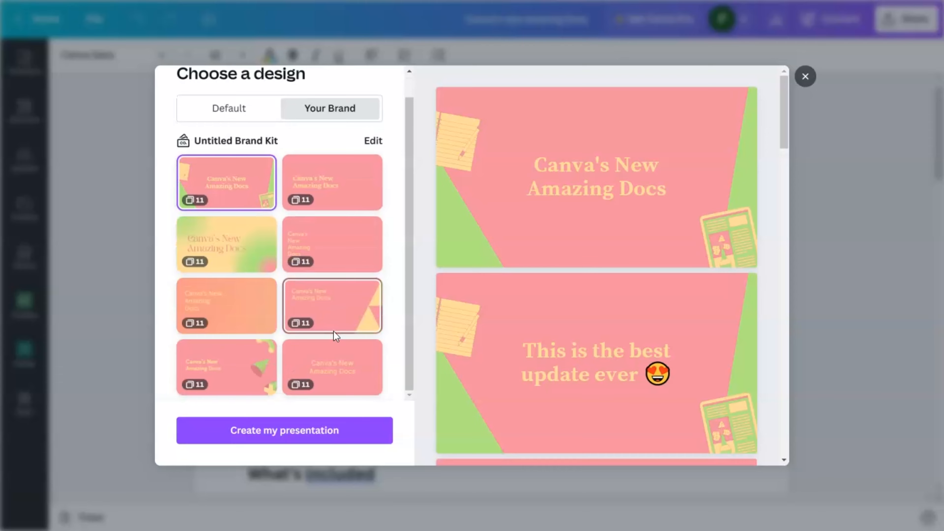
scroll(333, 323, "up", 1)
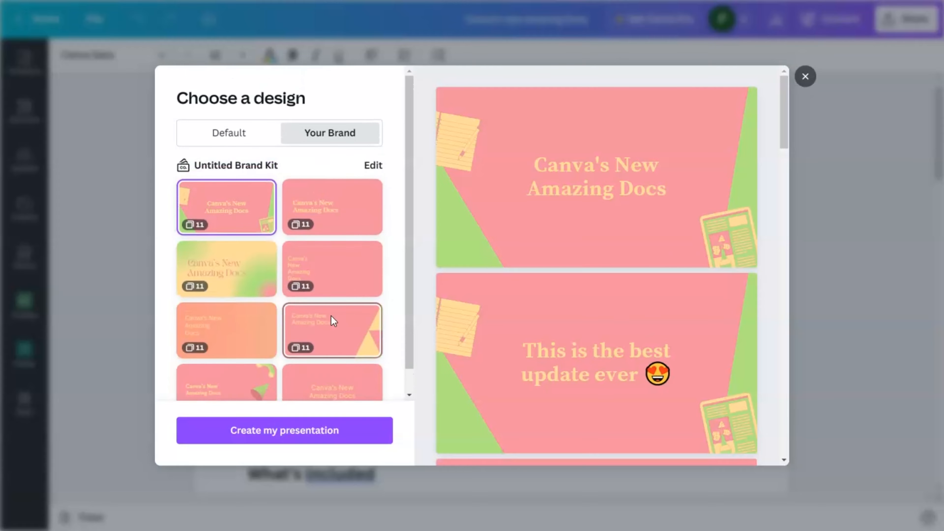
left_click(228, 136)
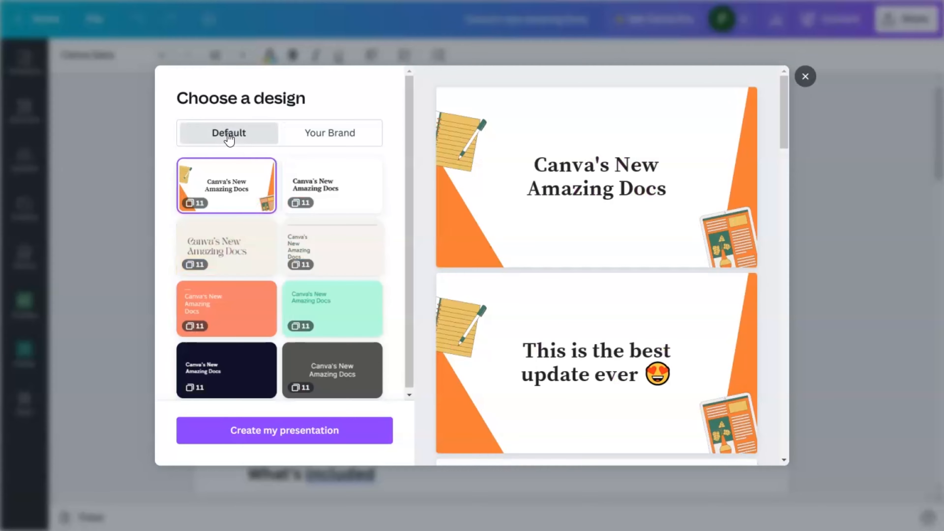
Preview several default designs and create the presentation with the orange design with white text.
left_click(357, 189)
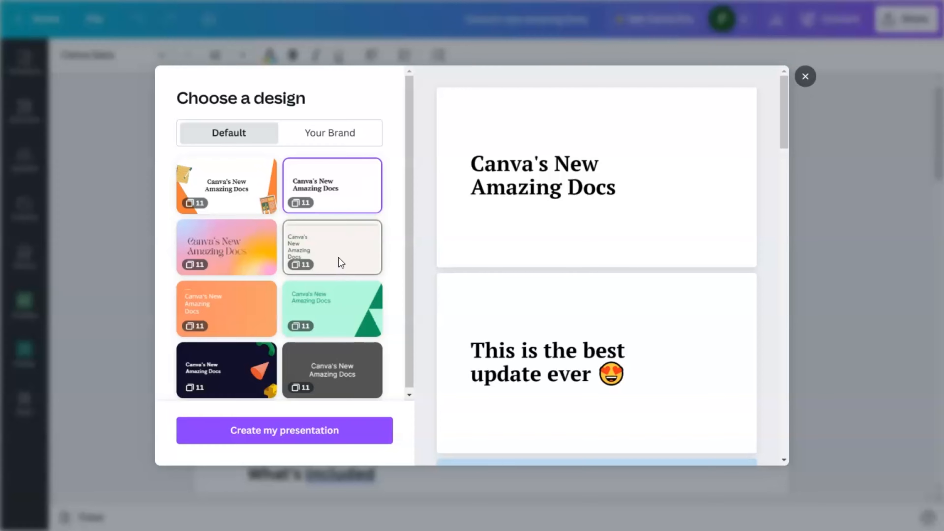
left_click(339, 263)
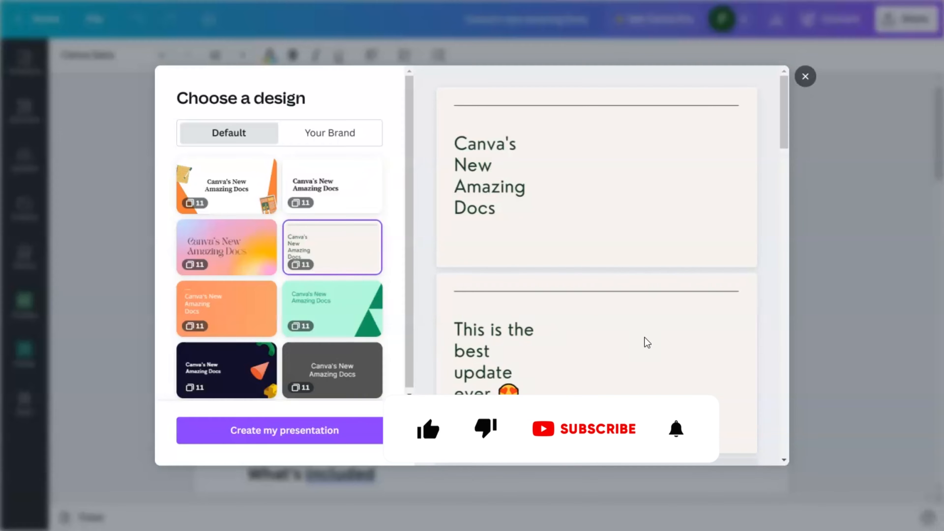
left_click(259, 260)
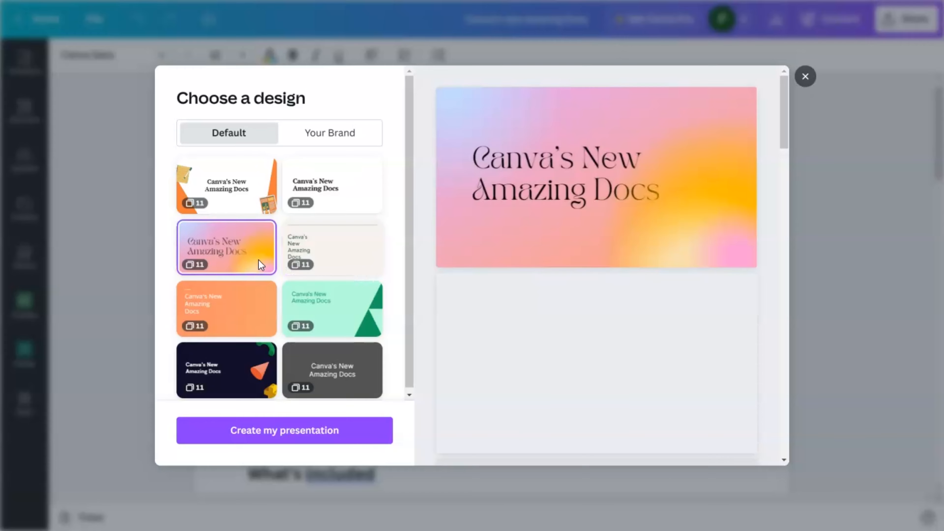
left_click(240, 318)
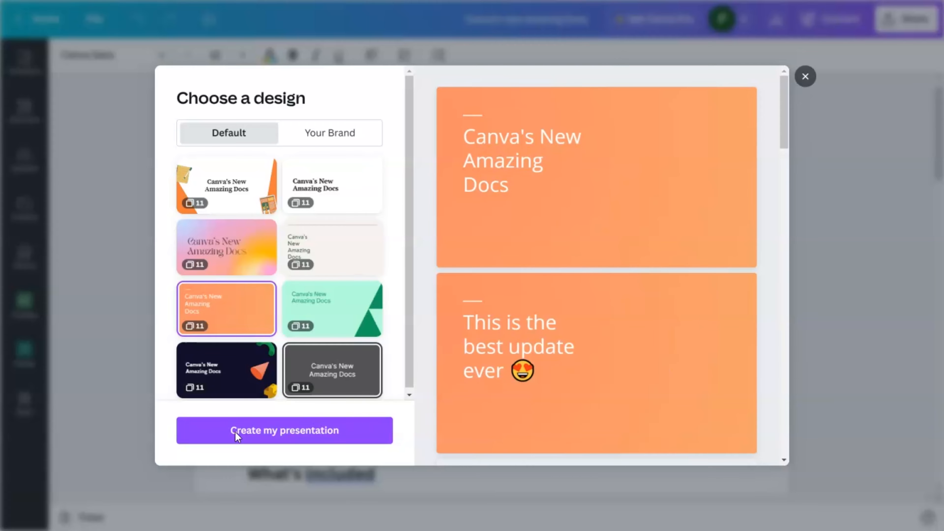
left_click(294, 439)
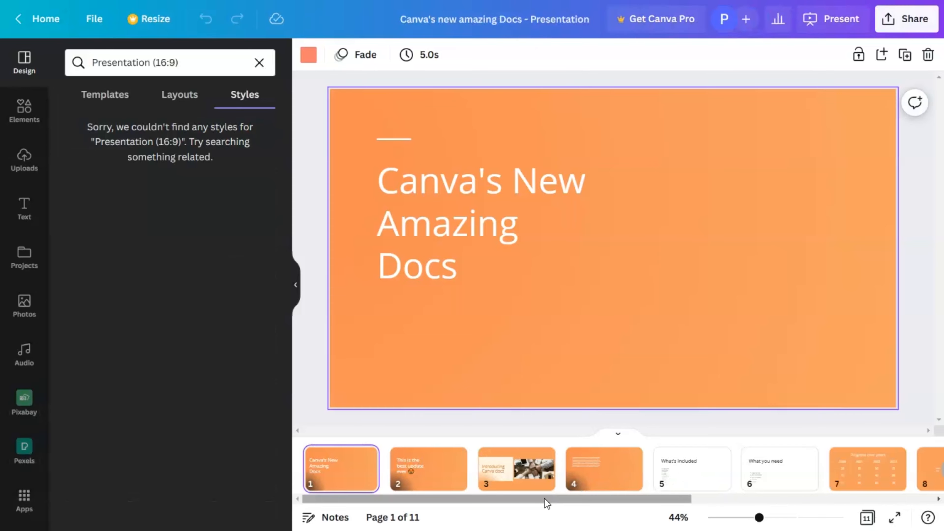
Recolour the gradient overlay on slide 1 from coral to the default light blue and apply the change to all pages.
left_click_drag(547, 502, 438, 521)
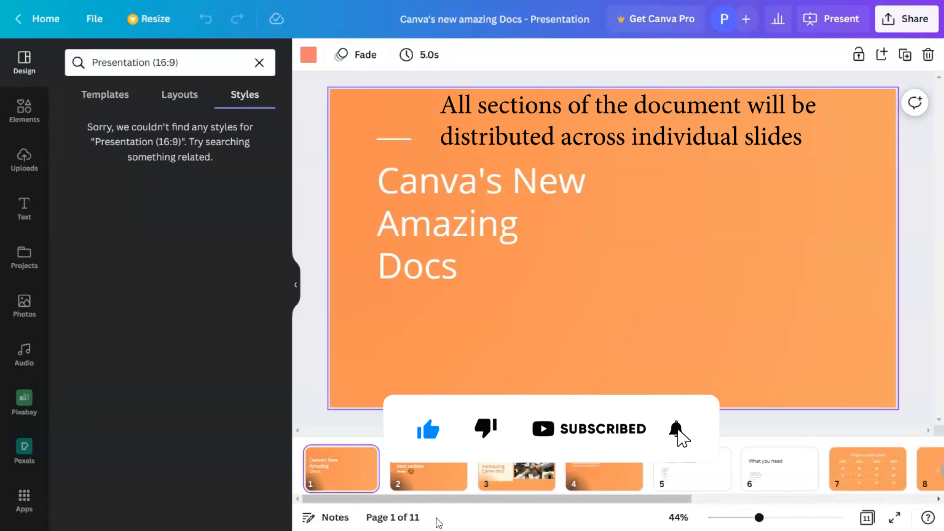
left_click(682, 264)
left_click(309, 55)
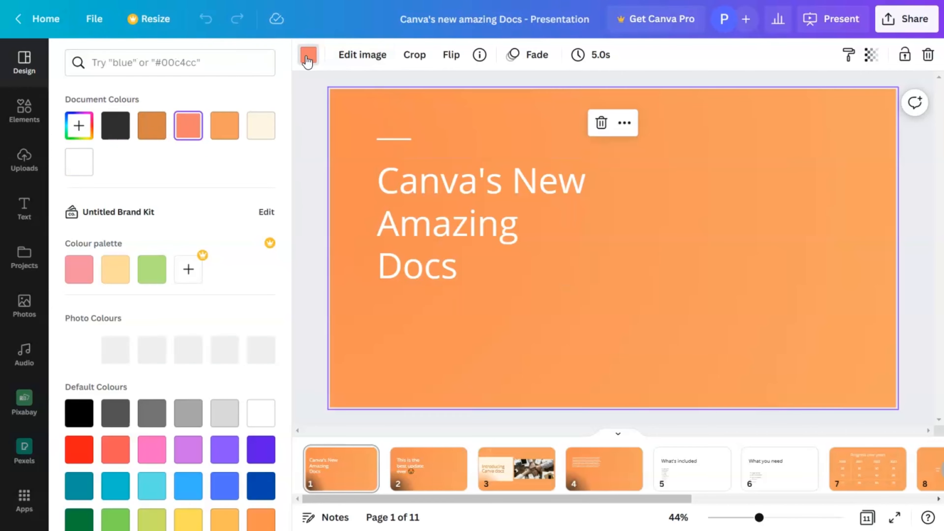
left_click(191, 489)
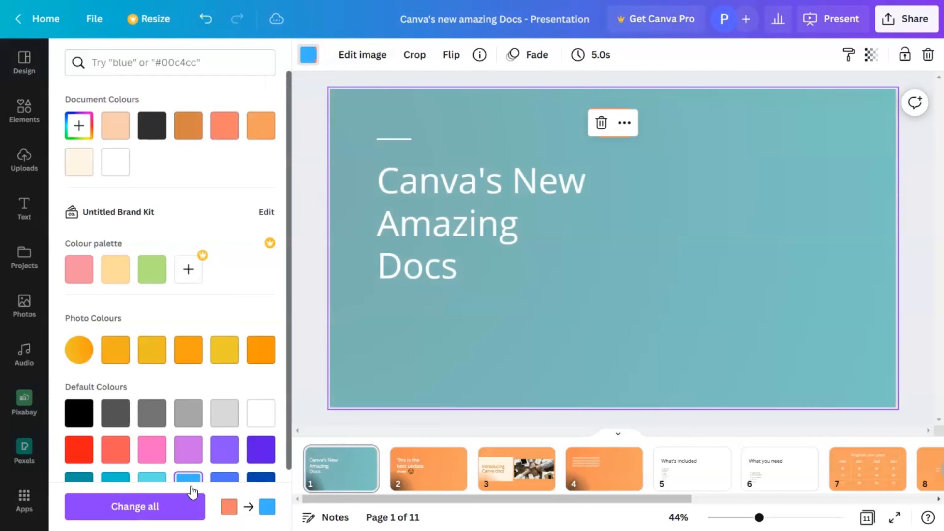
left_click(135, 514)
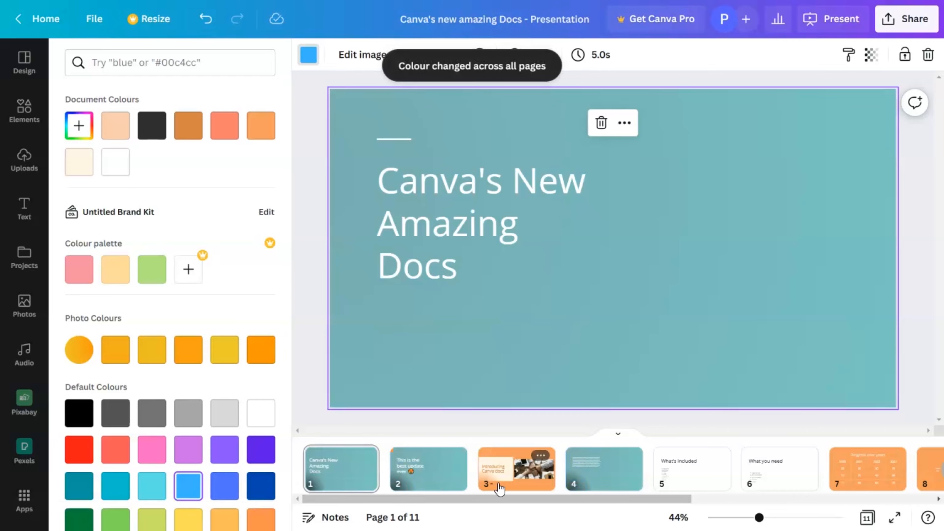
Change the orange background of slide 3 to the default light blue and apply it to all pages.
left_click(529, 477)
left_click(586, 131)
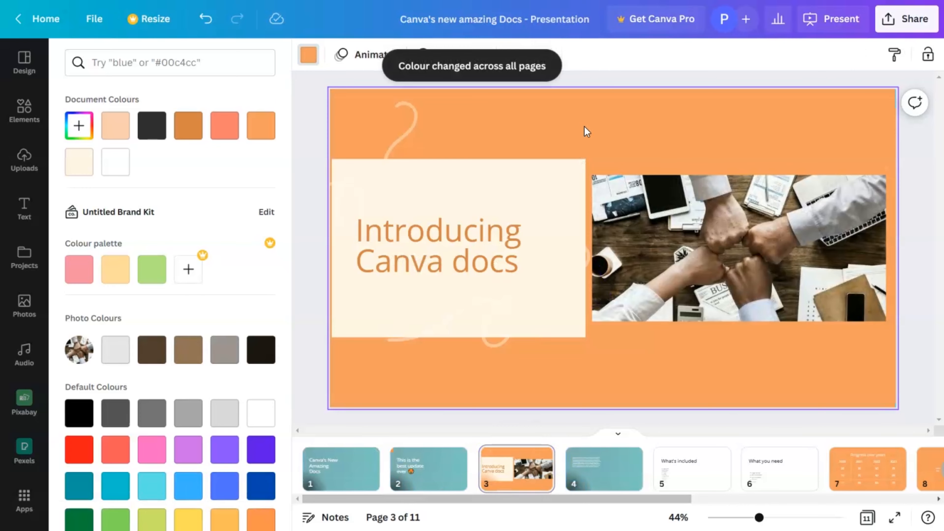
left_click(188, 485)
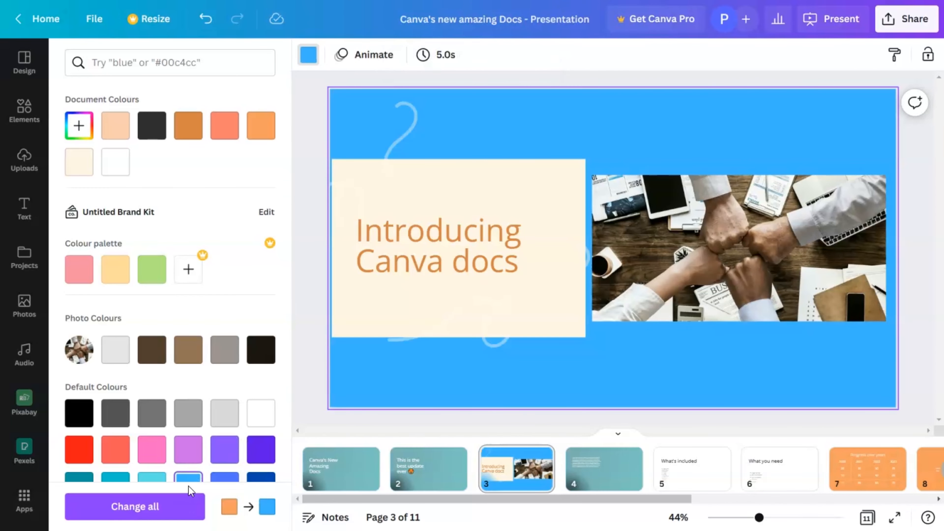
left_click(158, 513)
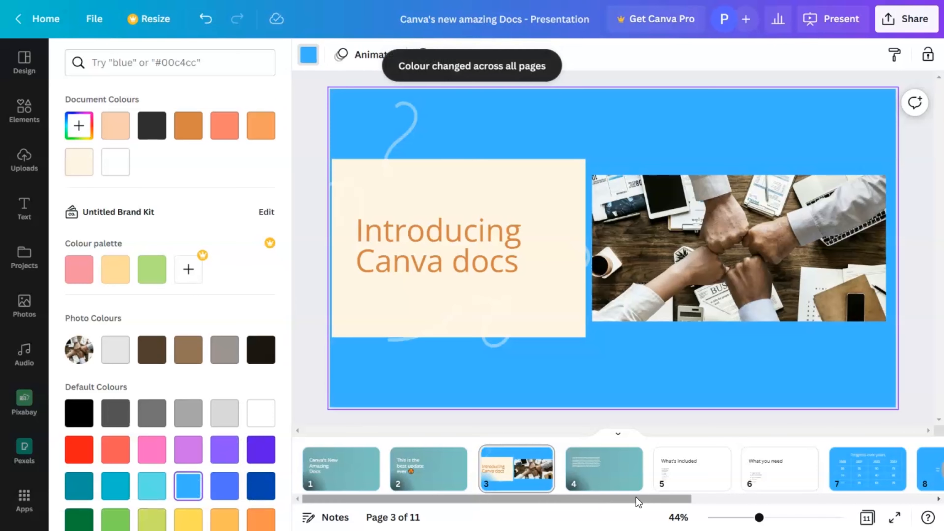
Set the transparency of slide 4's gradient overlay to 100 and remove the overlay, leaving the plain light blue background.
left_click(632, 483)
left_click(597, 328)
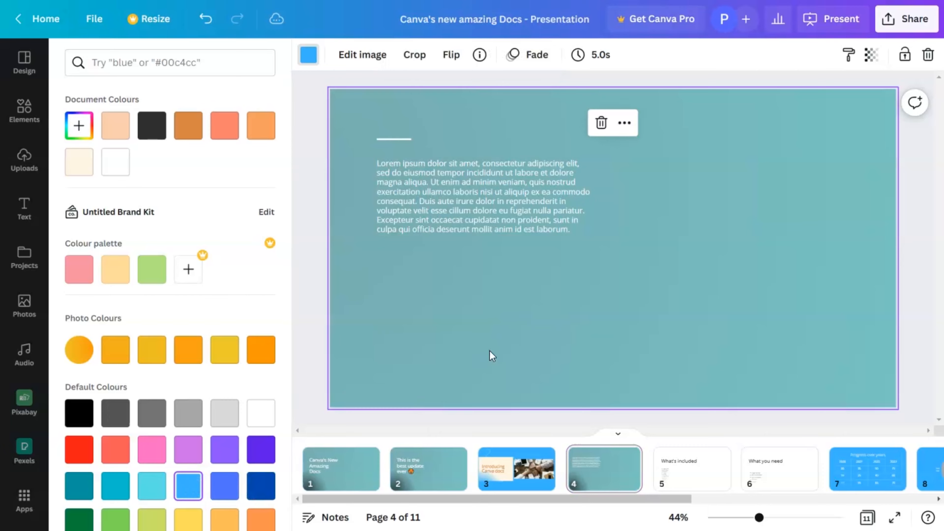
left_click(871, 54)
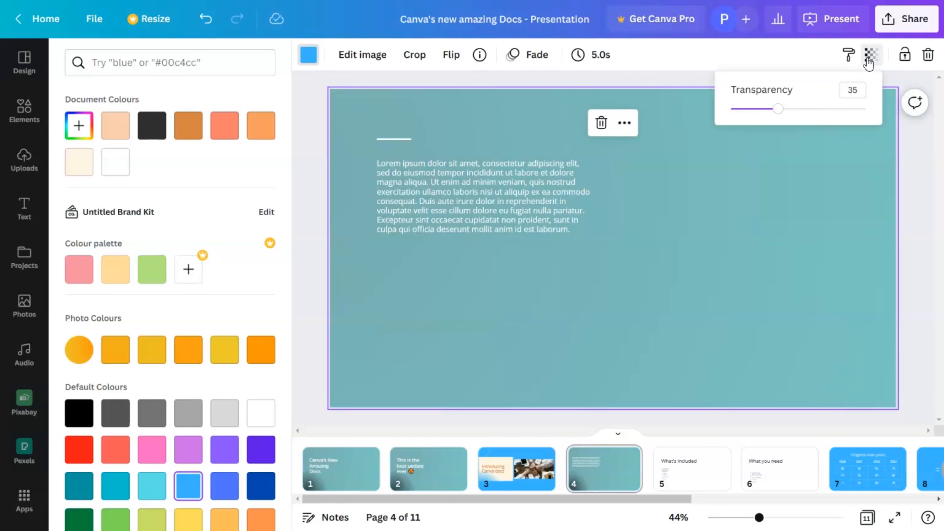
left_click_drag(861, 116, 866, 109)
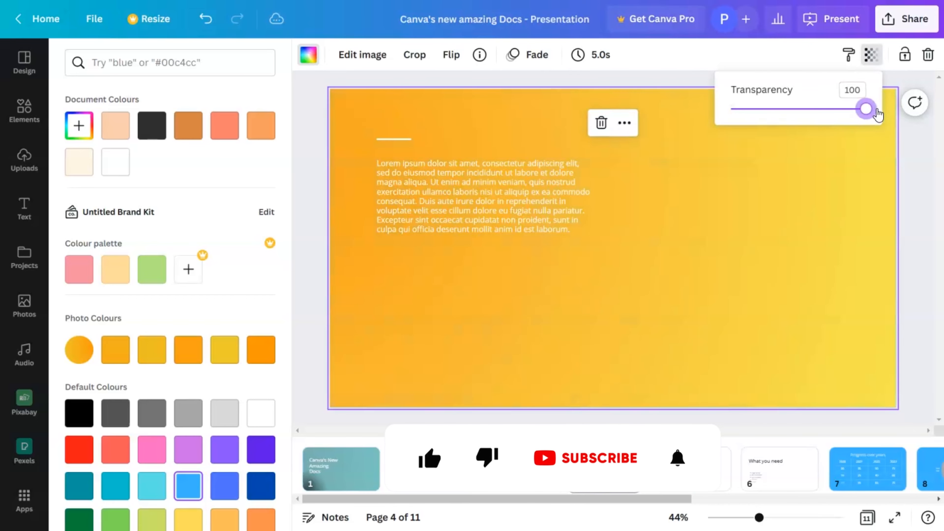
left_click(663, 311)
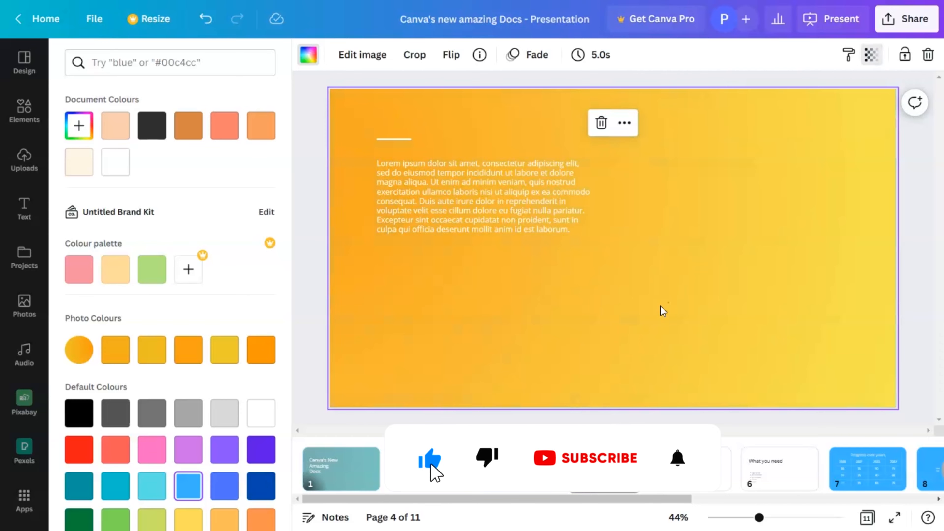
left_click(188, 485)
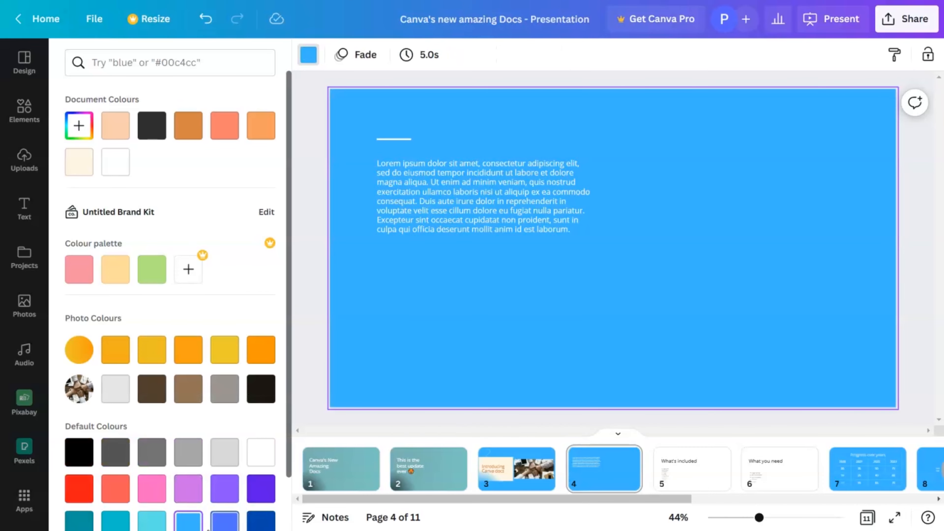
Set the transparency of slide 1's gradient overlay to 100 and remove the overlay, leaving the plain light blue background.
left_click(327, 483)
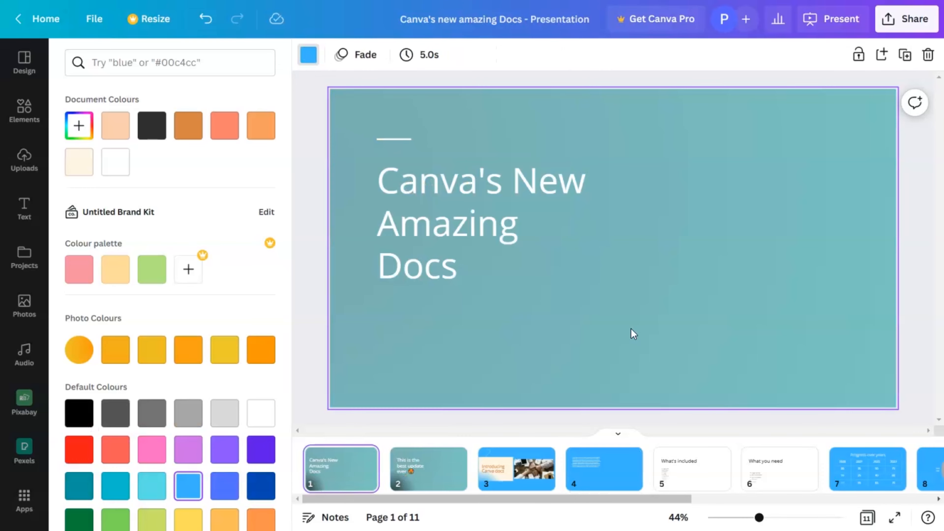
left_click(618, 347)
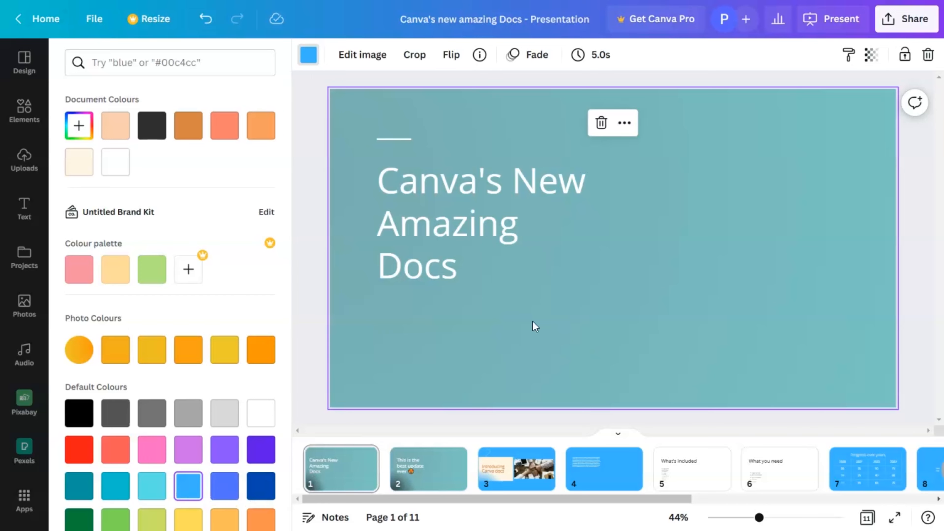
left_click(871, 55)
left_click_drag(786, 114, 894, 116)
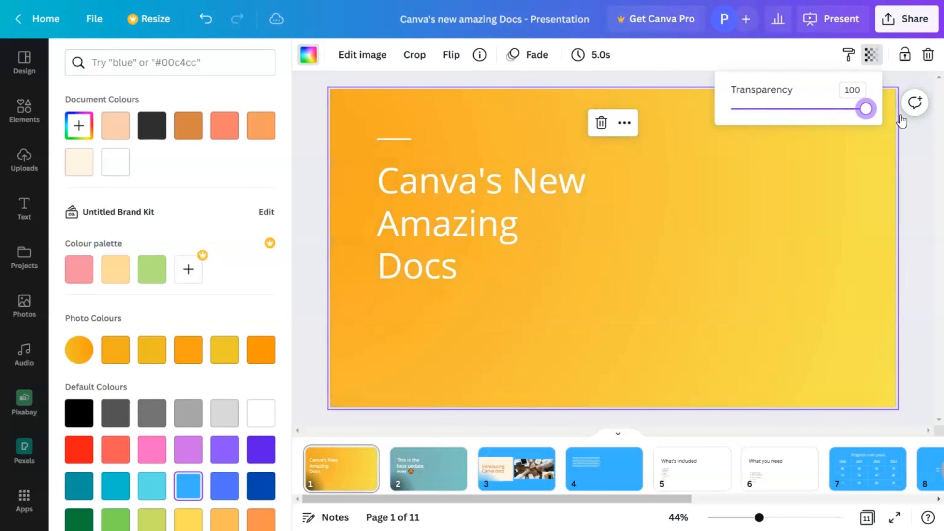
left_click(710, 299)
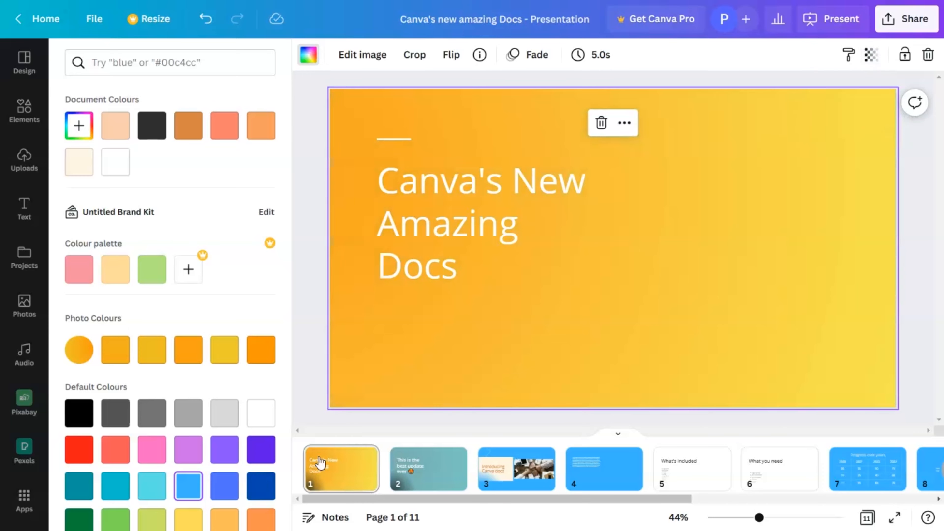
left_click(188, 488)
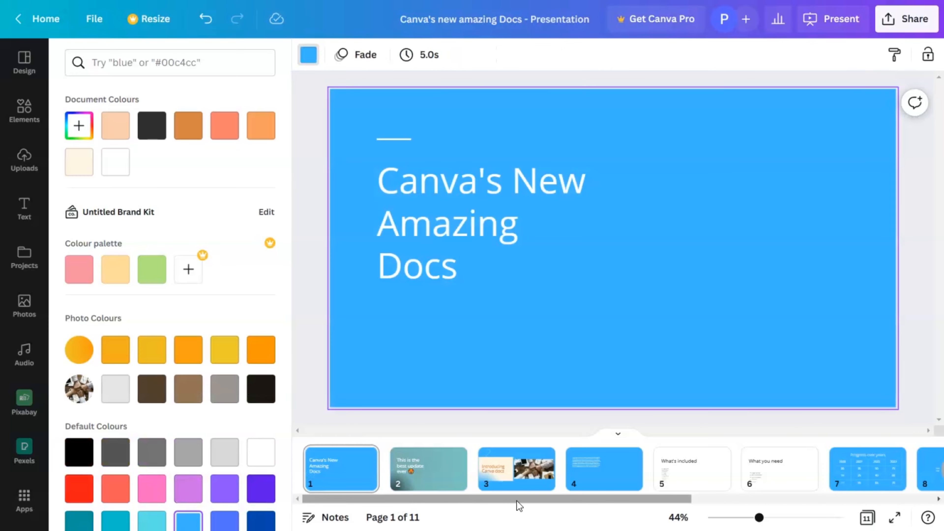
Delete the gradient overlay from slide 2, leaving its plain light blue background.
left_click_drag(482, 499, 383, 498)
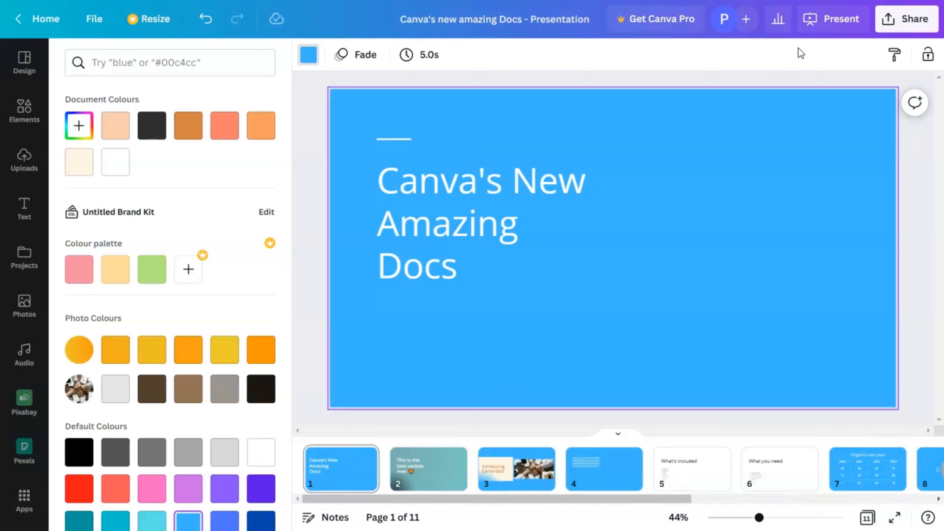
left_click(429, 469)
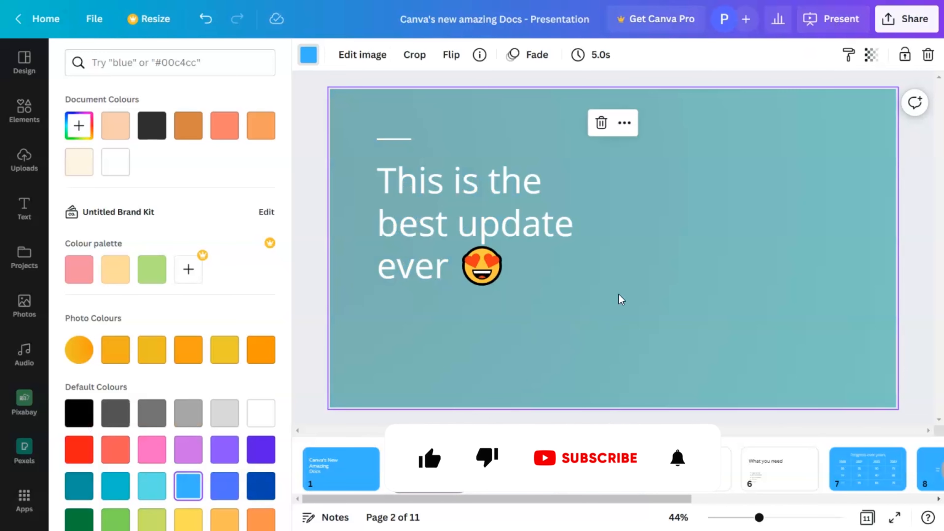
key("Delete")
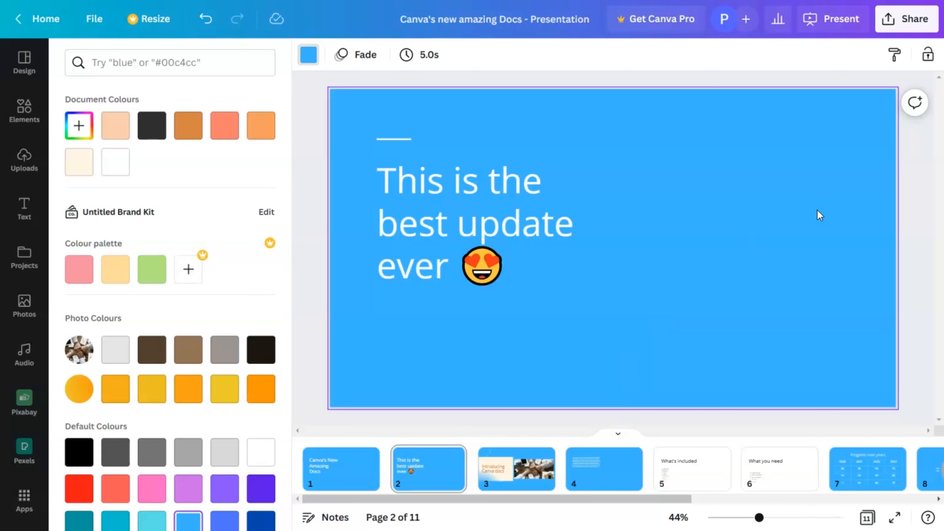
Review slides 3, 2 and 1 and look at the available presenting modes.
left_click(519, 480)
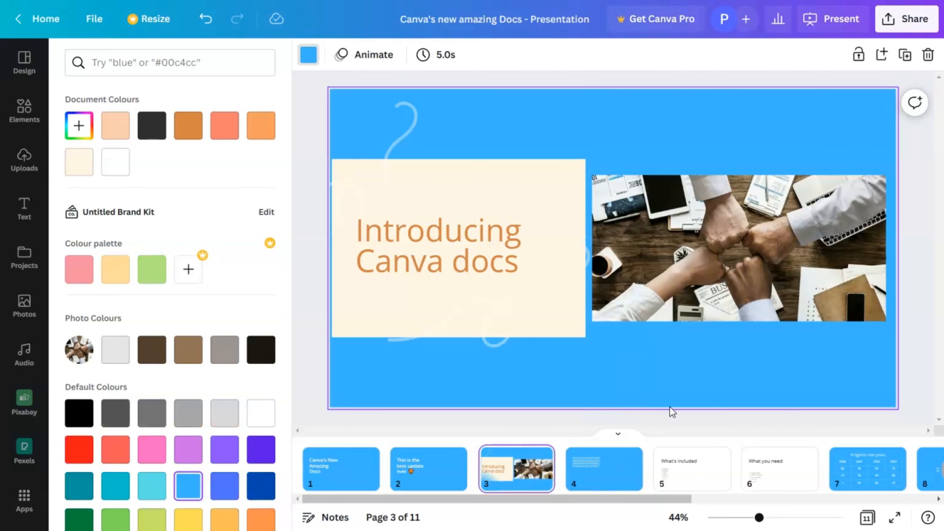
left_click(413, 485)
left_click(337, 488)
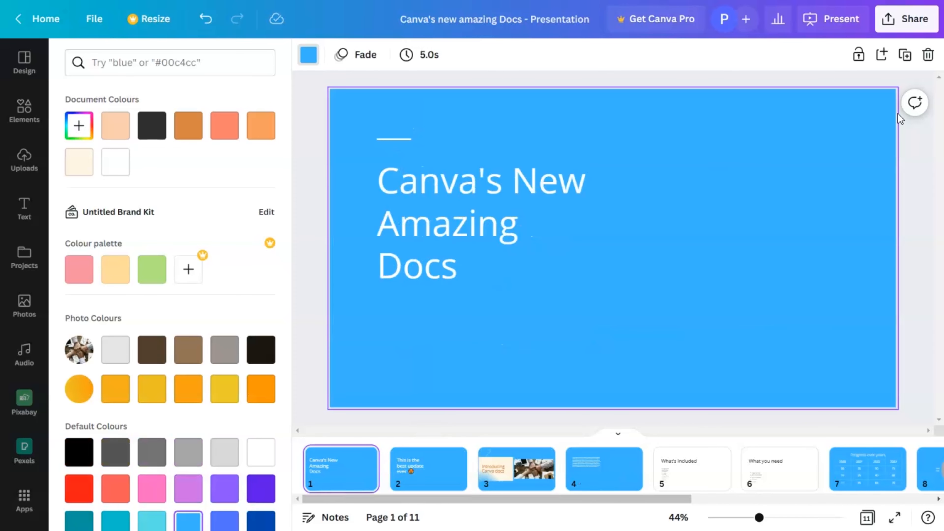
left_click(837, 26)
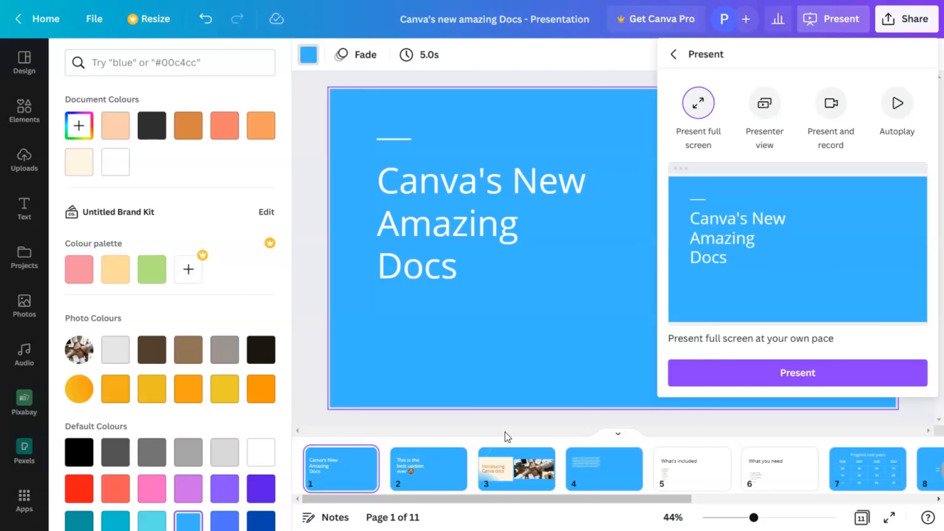
left_click(525, 417)
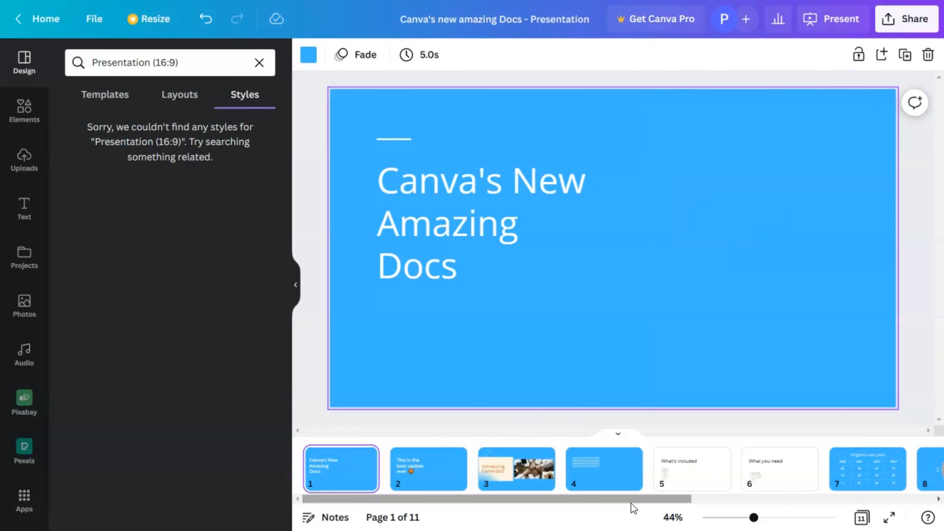
Enter the closing text "THAT IS IT AS SIMPLE AS THA" in the bold text box on page 12.
left_click_drag(631, 503, 905, 489)
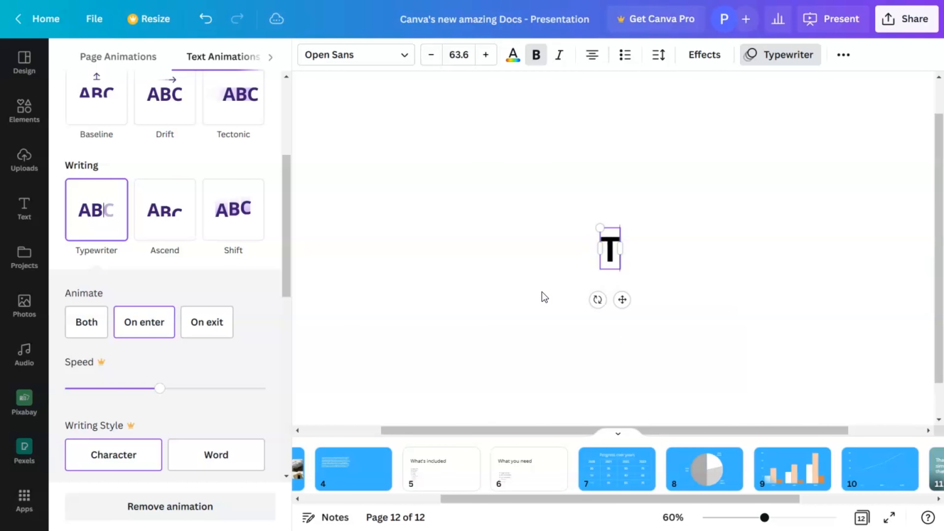
type("HAT IS")
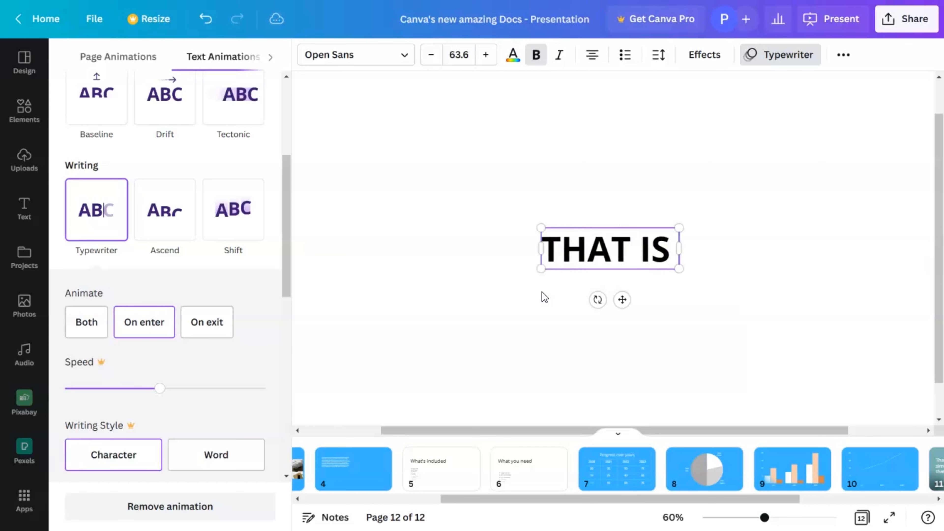
type(" IT AS S")
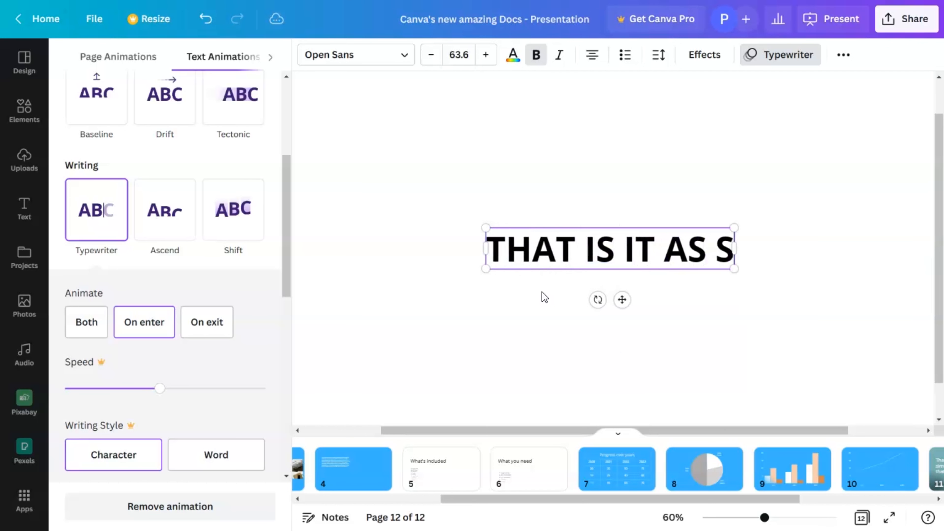
type("IMPLE AS T")
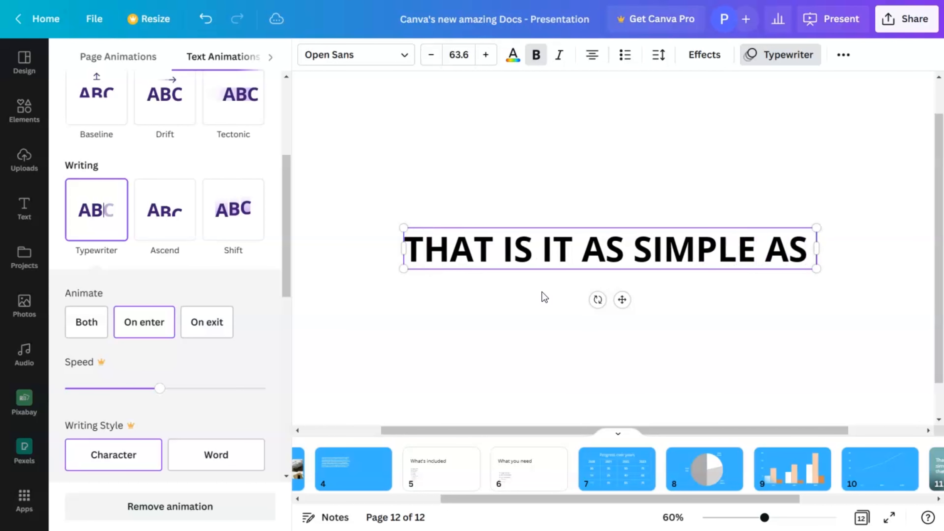
type("HA")
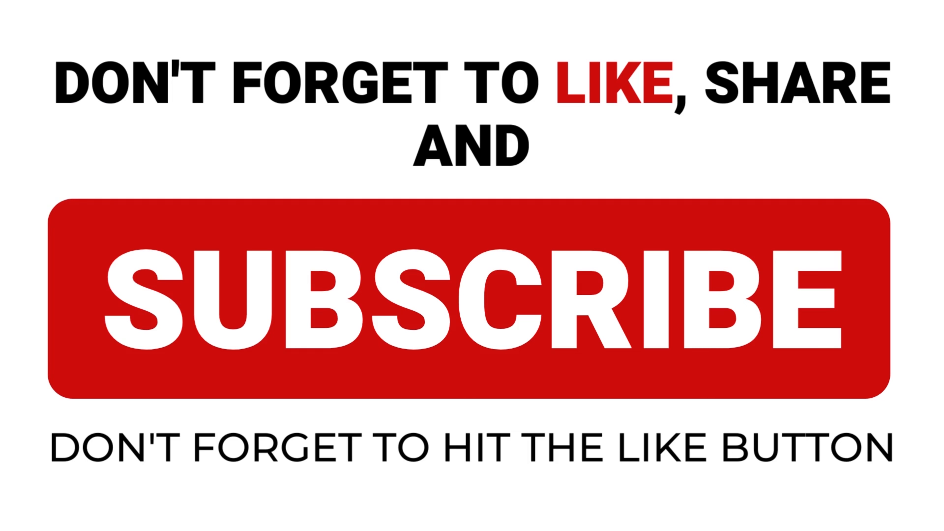